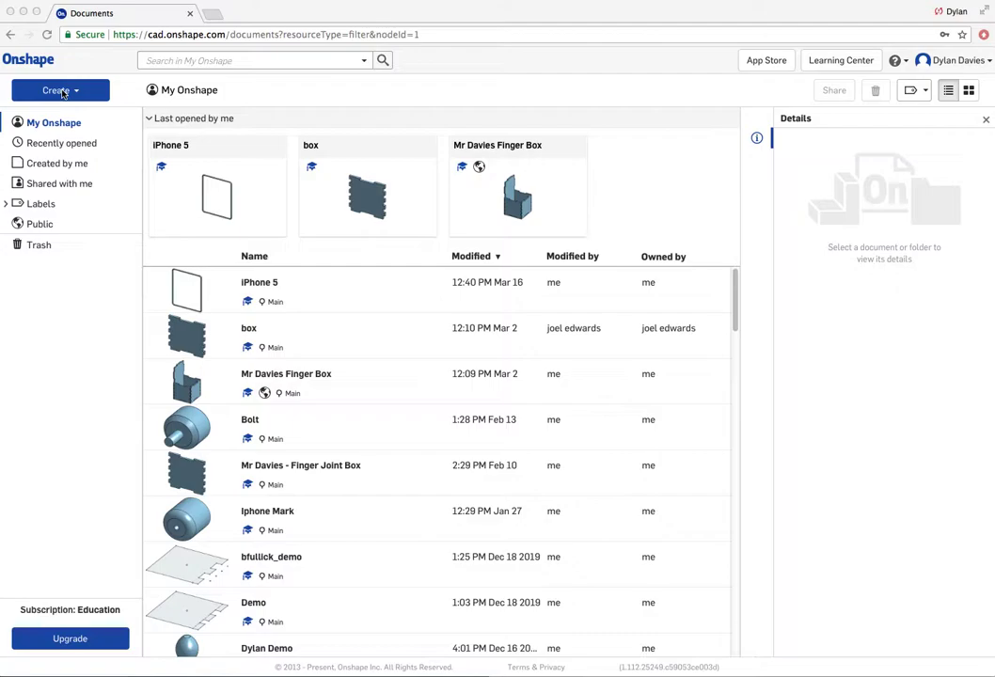
- Create a new document named "Box DRD"
{"action": "left_click", "coordinate": [65, 93]}
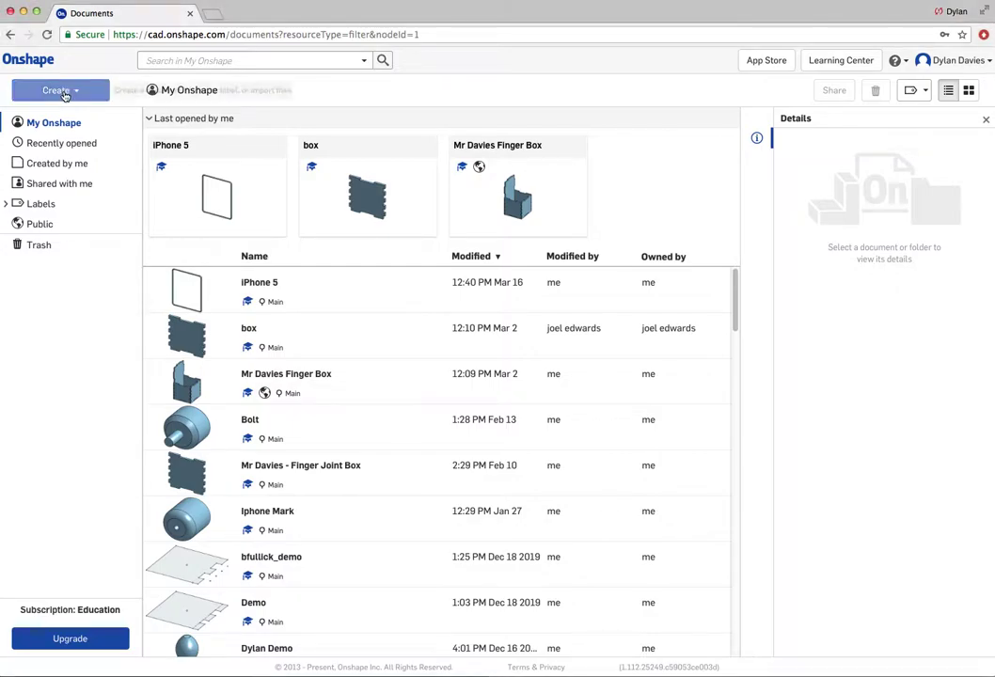
{"action": "left_click", "coordinate": [64, 91]}
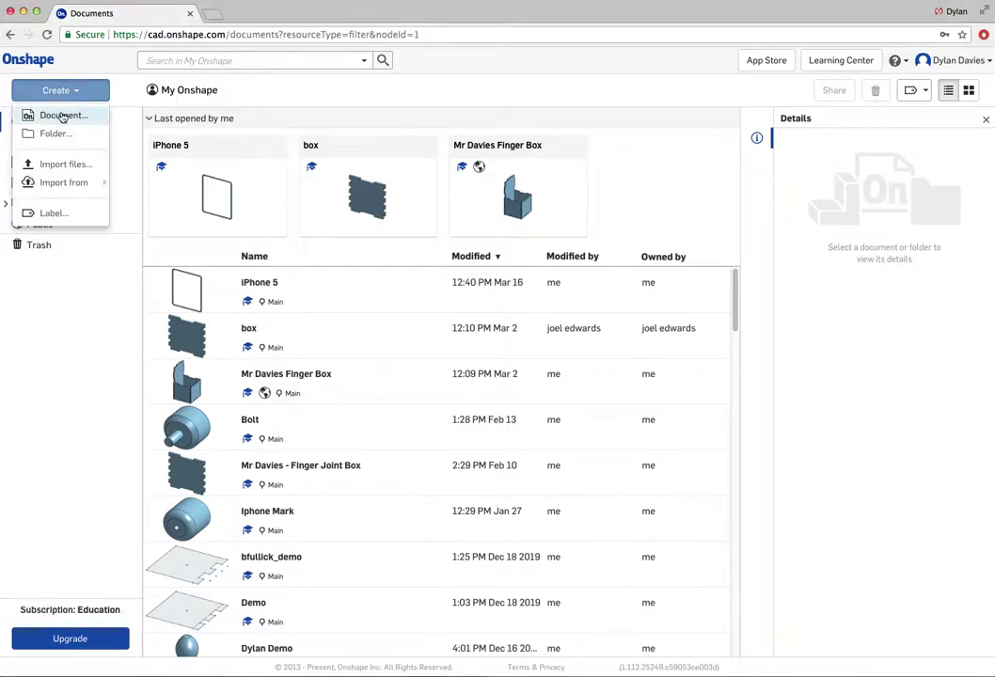
{"action": "left_click", "coordinate": [62, 116]}
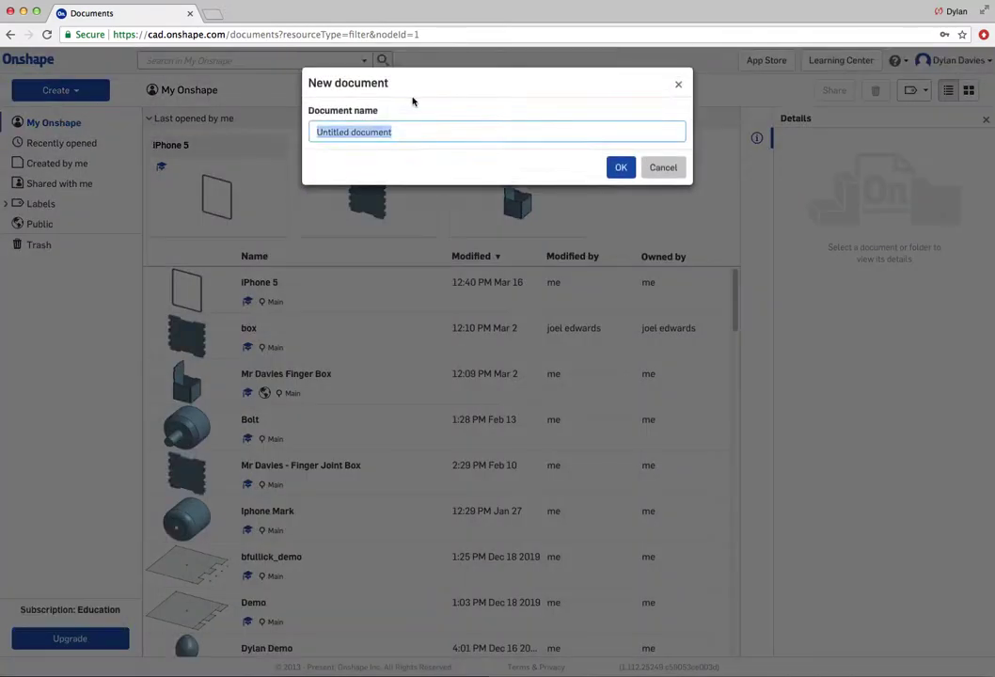
{"action": "type", "text": "Box DRD"}
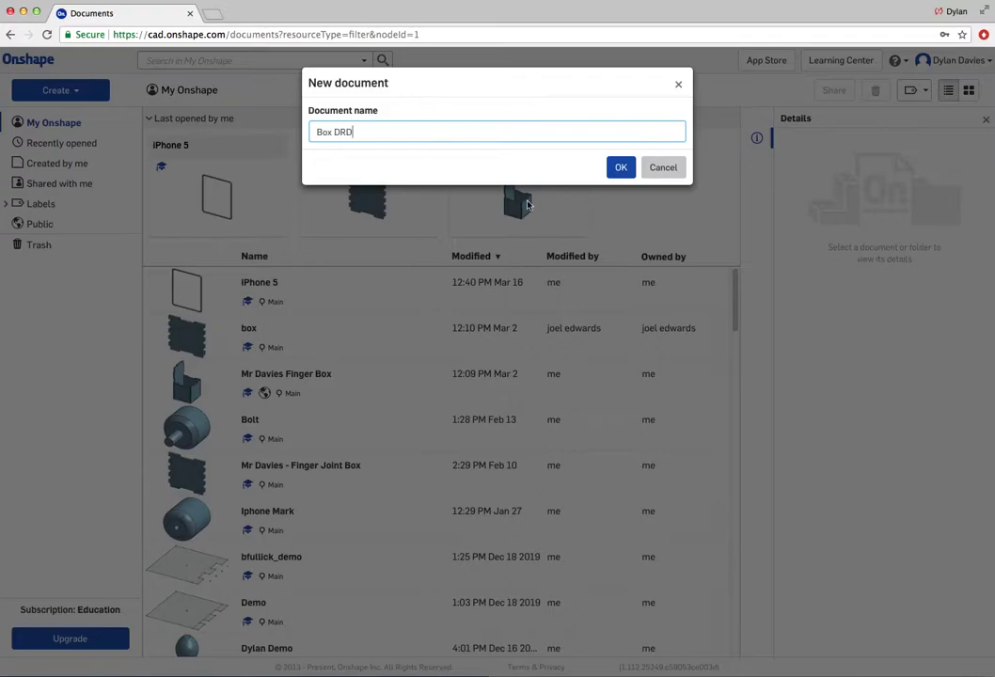
{"action": "left_click", "coordinate": [622, 168]}
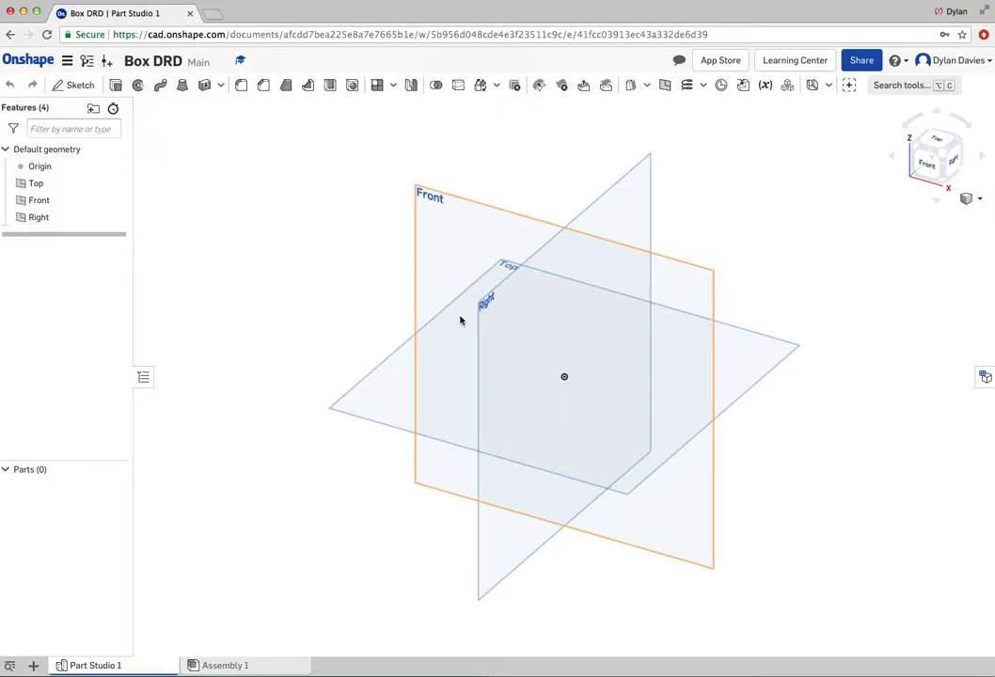
{"action": "left_click", "coordinate": [619, 215]}
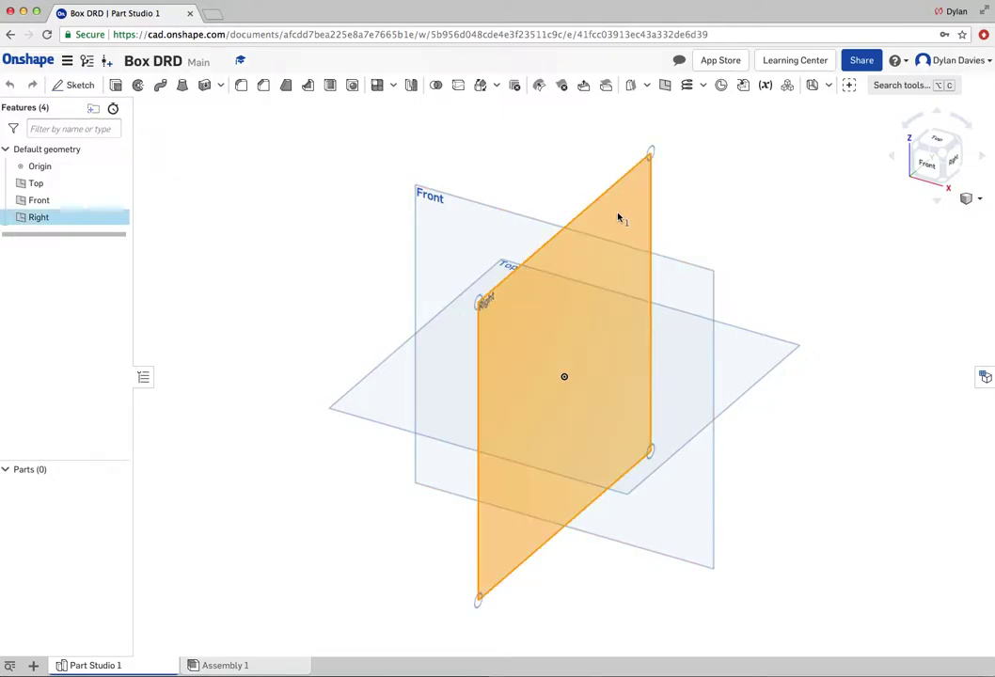
{"action": "left_click", "coordinate": [341, 401]}
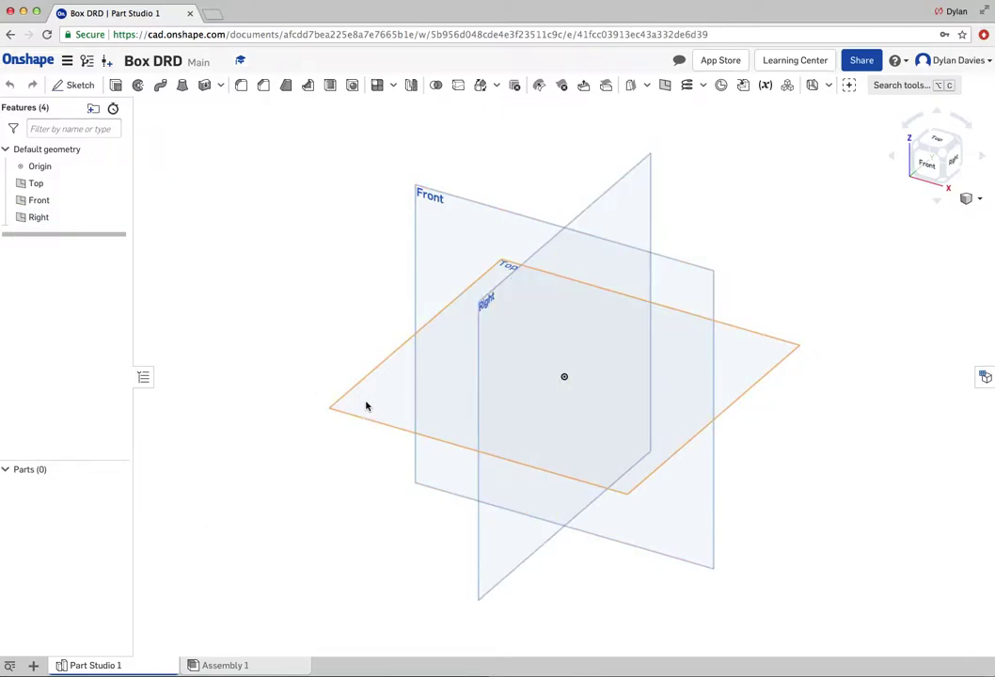
{"action": "left_click", "coordinate": [362, 413]}
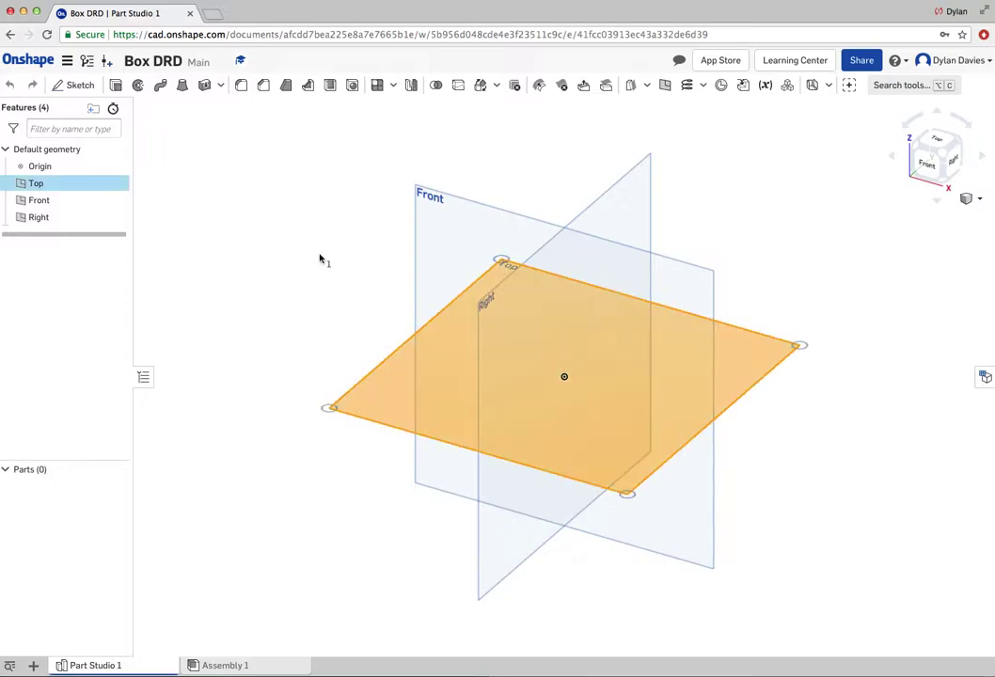
{"action": "left_click", "coordinate": [310, 214]}
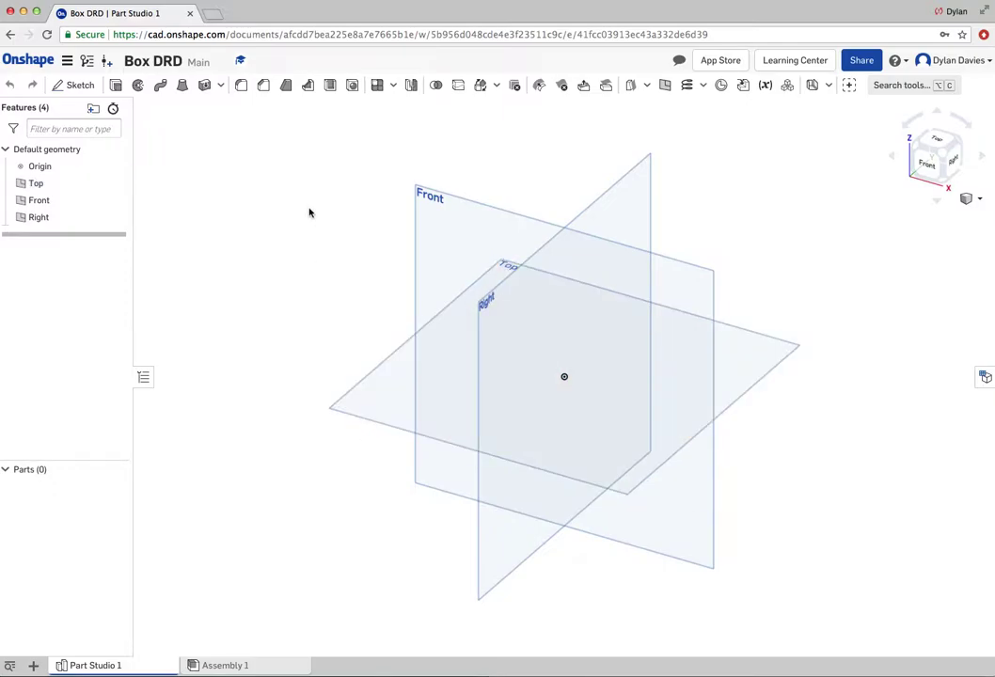
{"action": "left_click", "coordinate": [487, 211]}
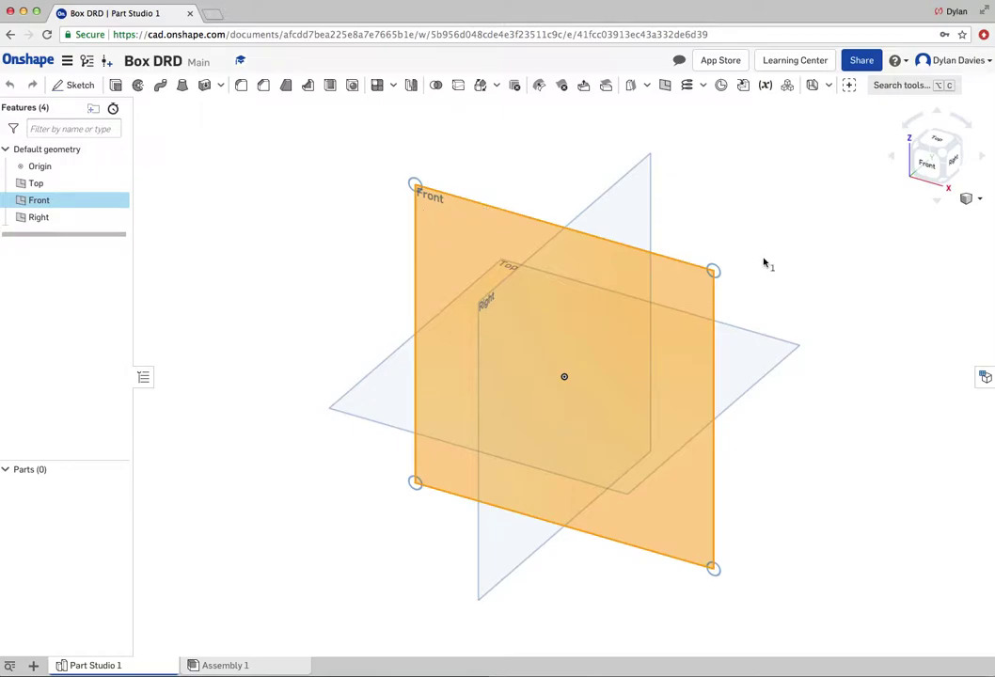
{"action": "left_click", "coordinate": [927, 167]}
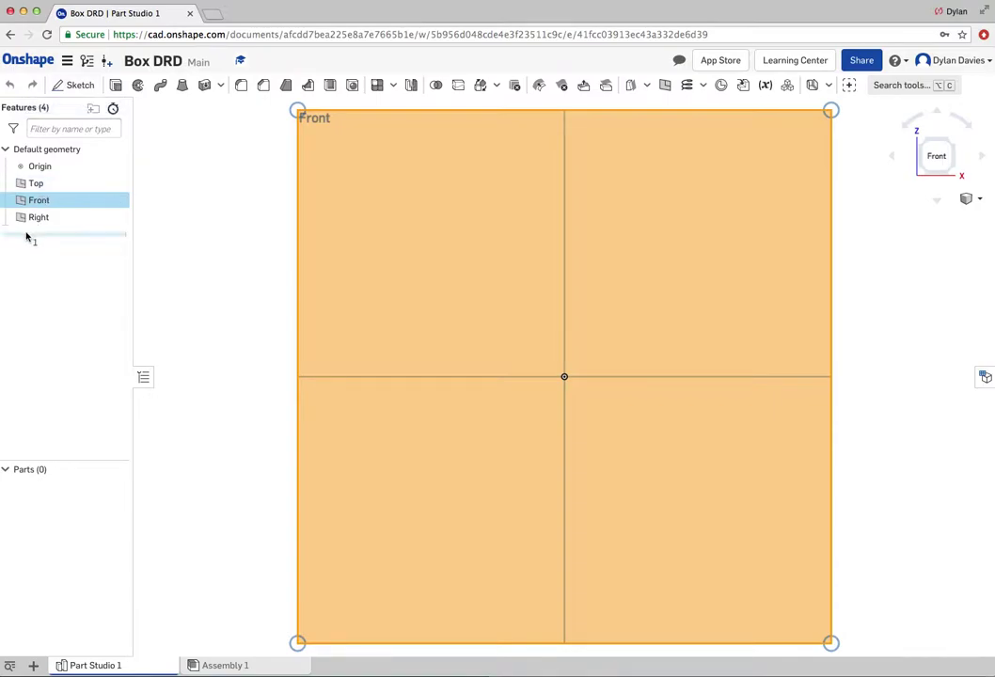
{"action": "left_click", "coordinate": [82, 91]}
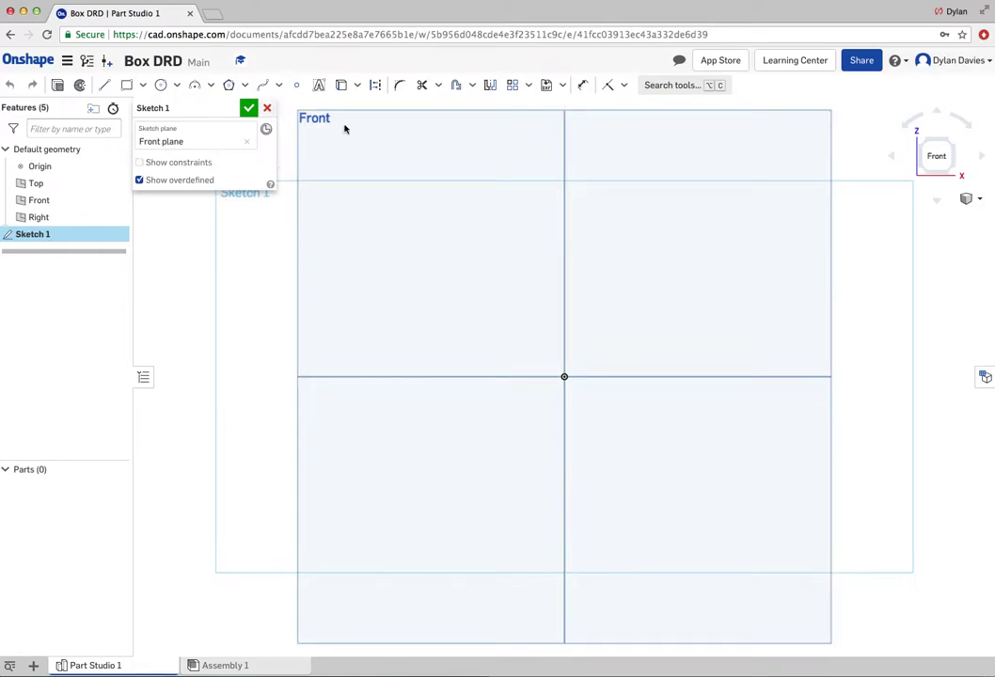
{"action": "key", "text": "Escape"}
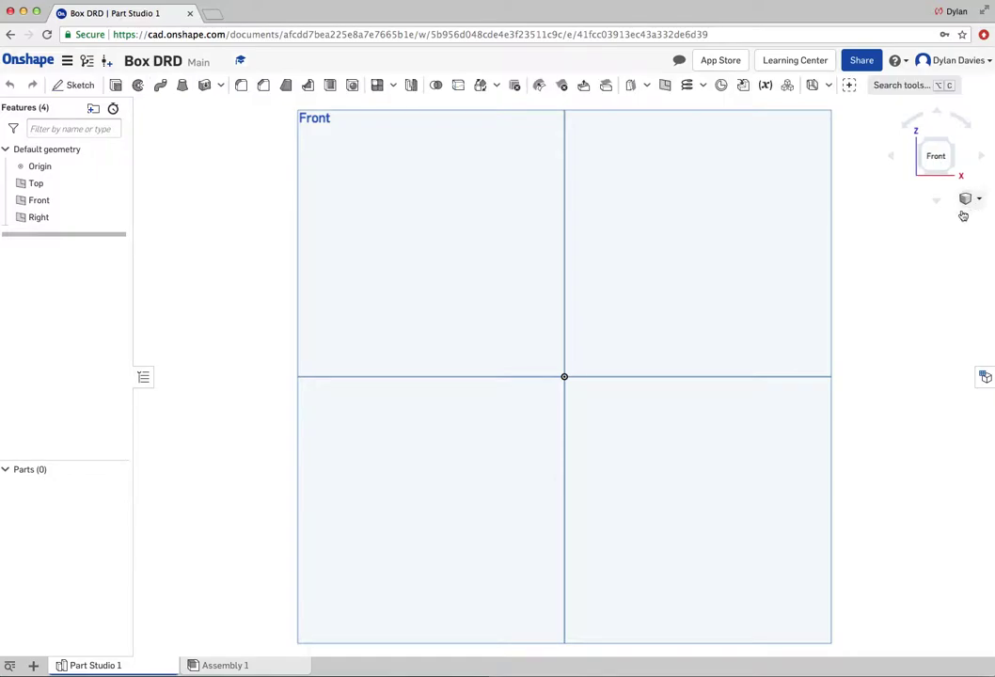
{"action": "left_click", "coordinate": [974, 199]}
{"action": "left_click", "coordinate": [923, 217]}
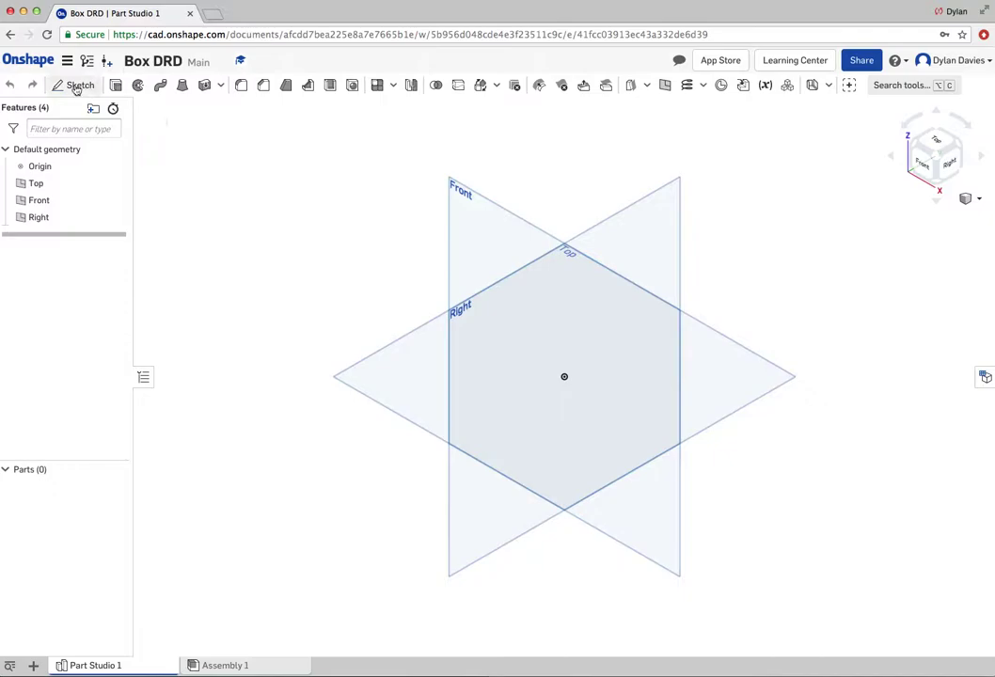
- Start a sketch on the Front plane and draw a center point rectangle about 69 by 64 mm, centred on the origin
{"action": "left_click", "coordinate": [522, 237]}
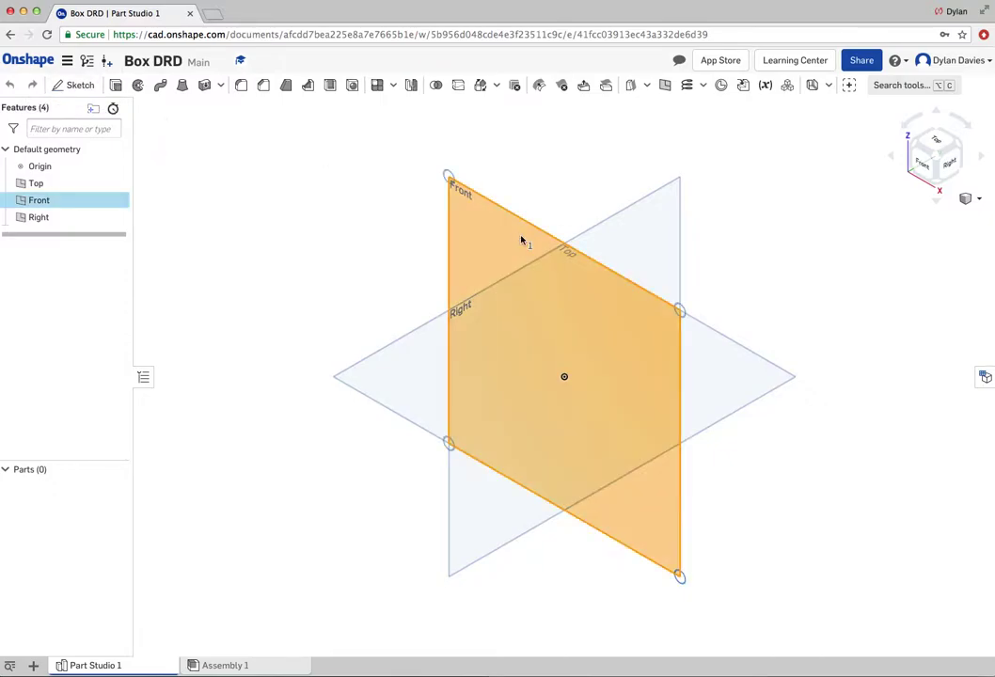
{"action": "left_click", "coordinate": [922, 168]}
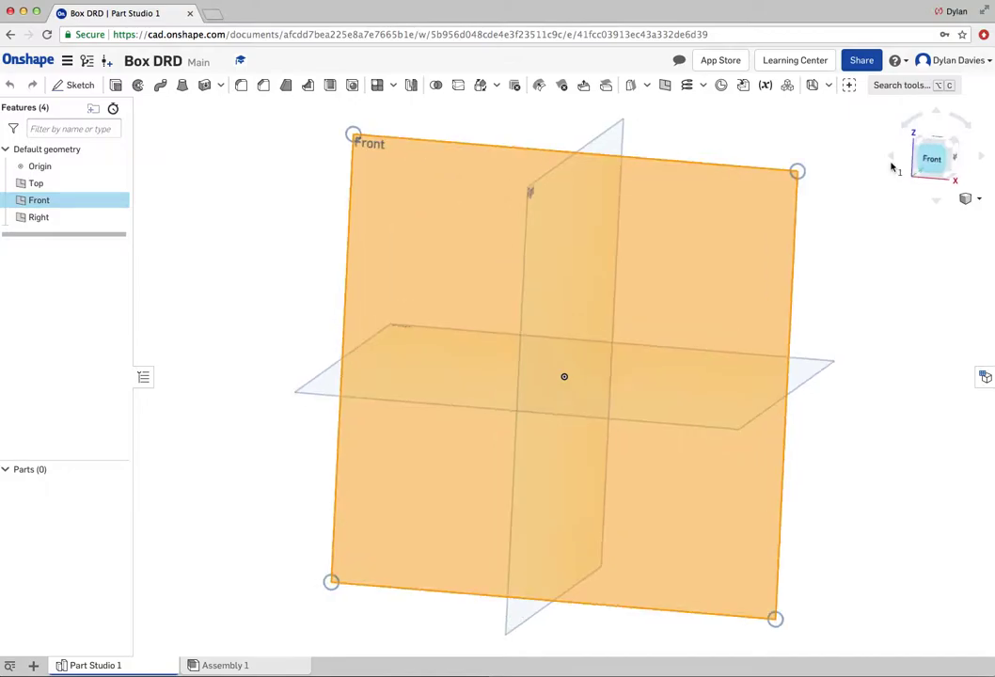
{"action": "left_click", "coordinate": [63, 85]}
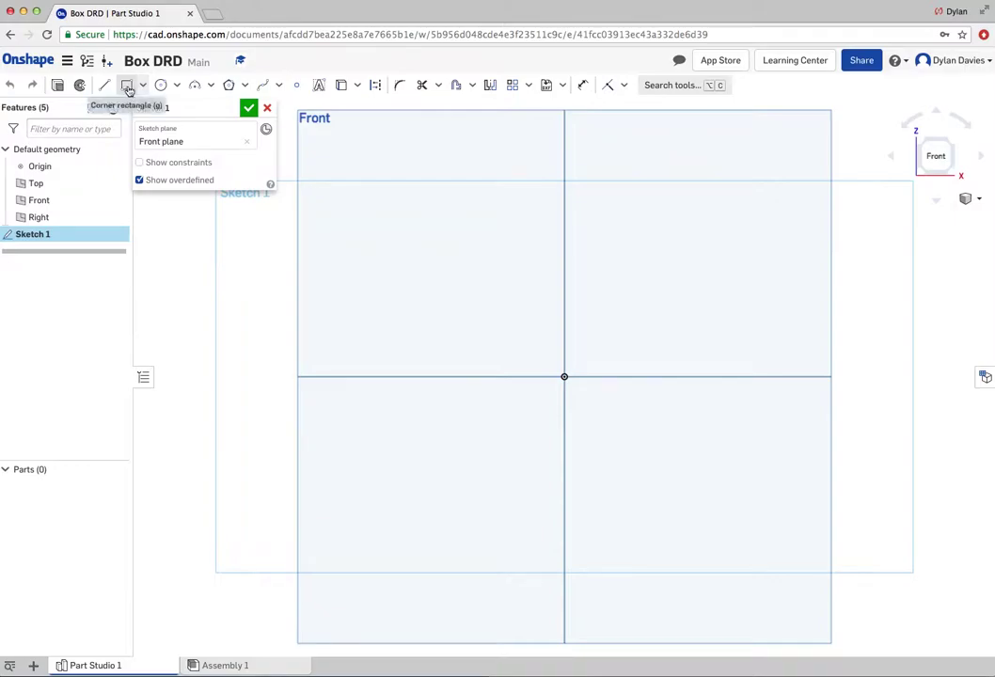
{"action": "left_click", "coordinate": [141, 85]}
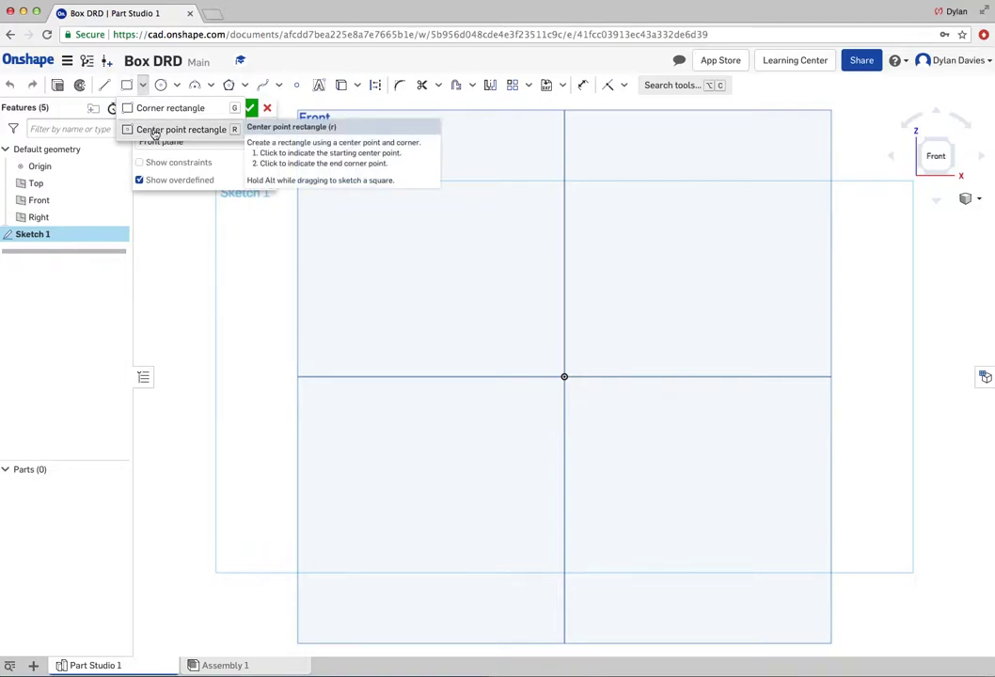
{"action": "left_click", "coordinate": [155, 130]}
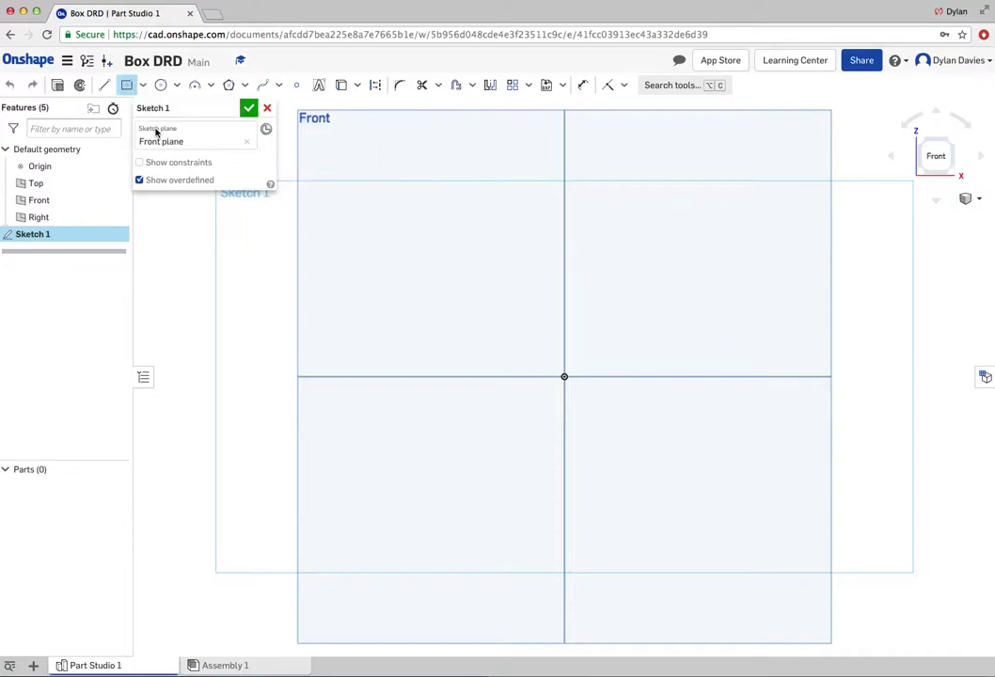
{"action": "left_click", "coordinate": [569, 383]}
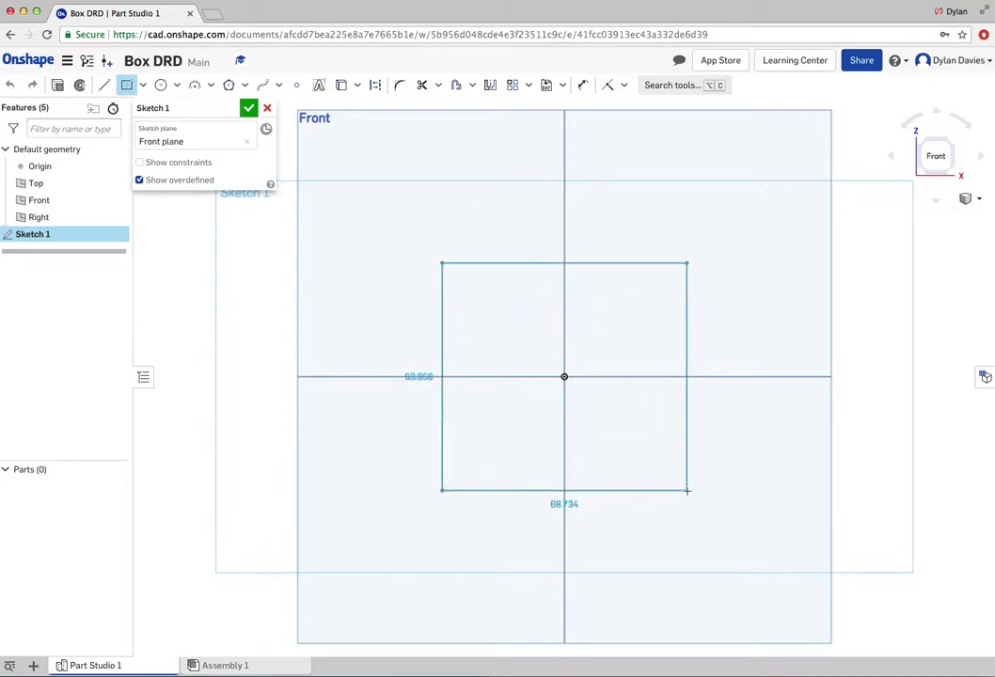
{"action": "left_click", "coordinate": [686, 490]}
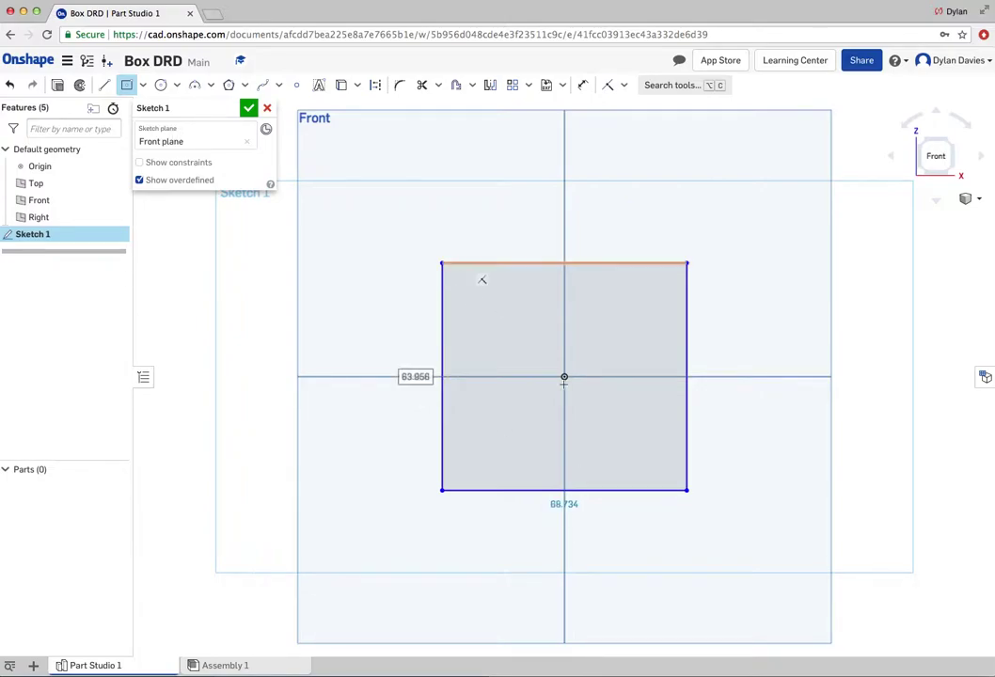
- Dimension the rectangle's upper edge and set its width to 100 mm
{"action": "left_click", "coordinate": [583, 85]}
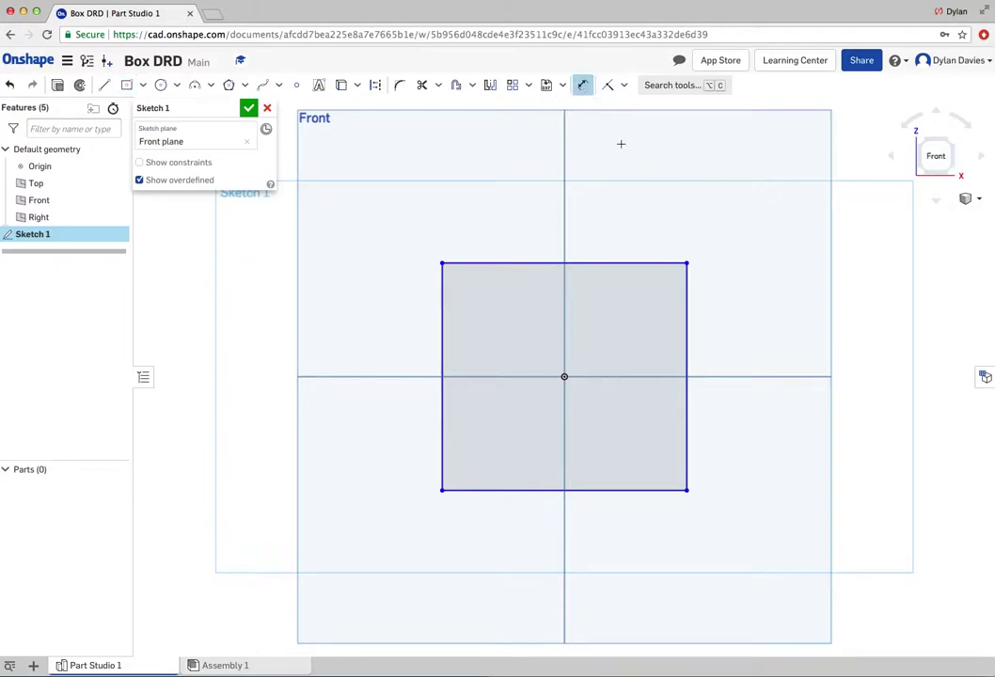
{"action": "left_click", "coordinate": [542, 250]}
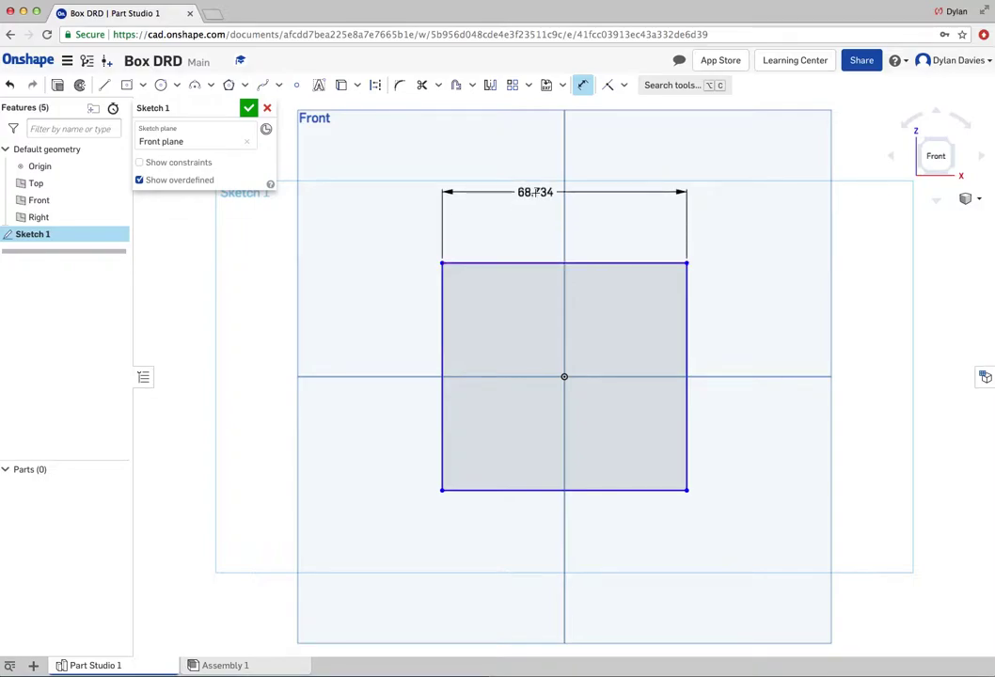
{"action": "left_click", "coordinate": [537, 193]}
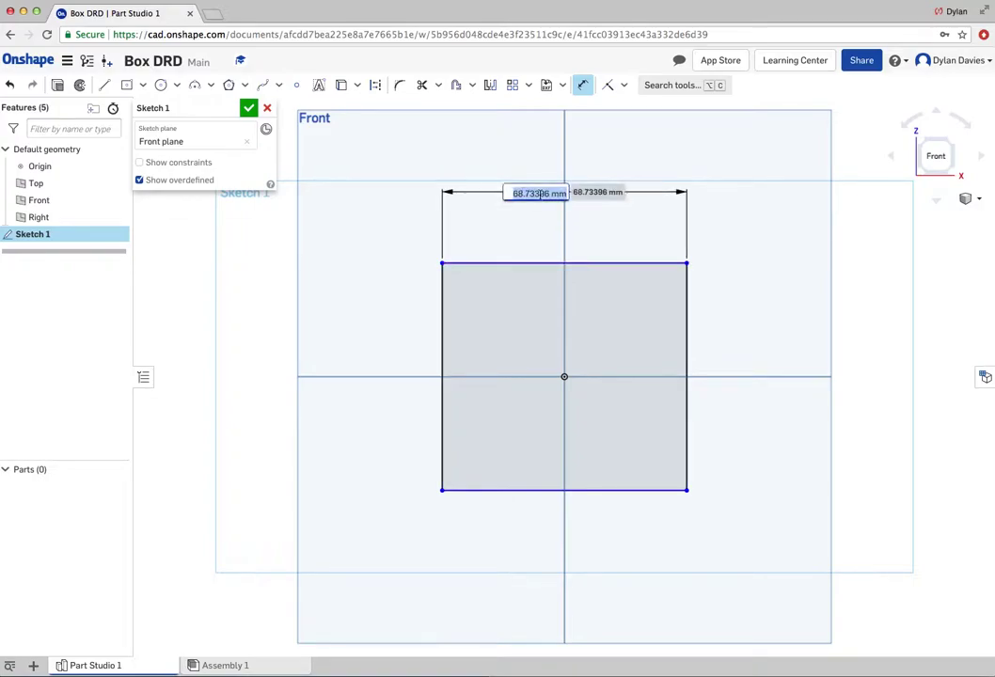
{"action": "type", "text": "1"}
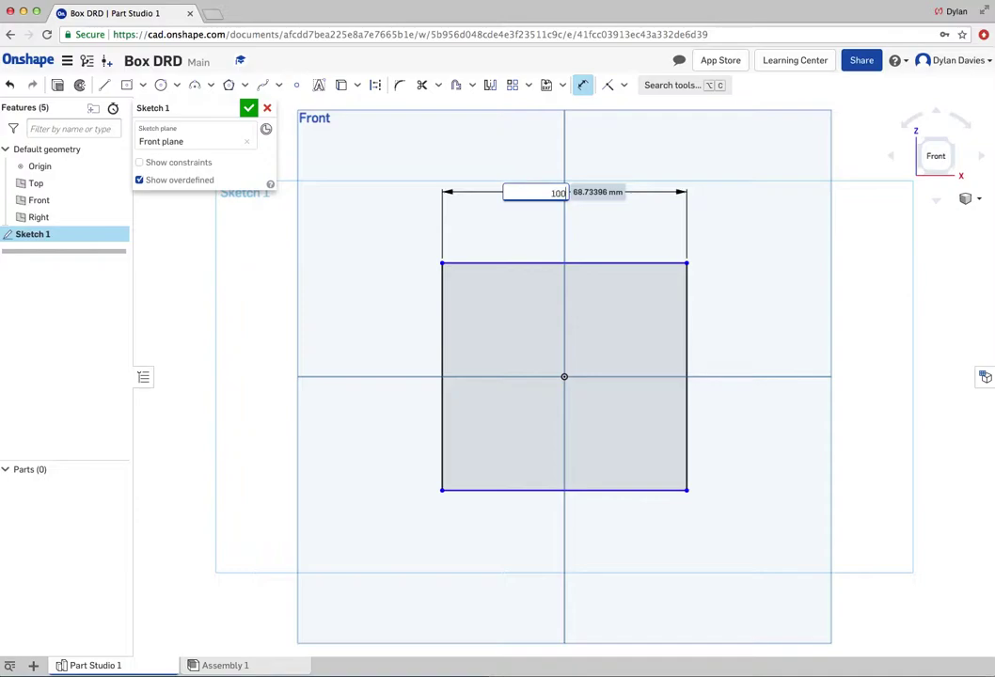
{"action": "type", "text": "00"}
{"action": "key", "text": "Return"}
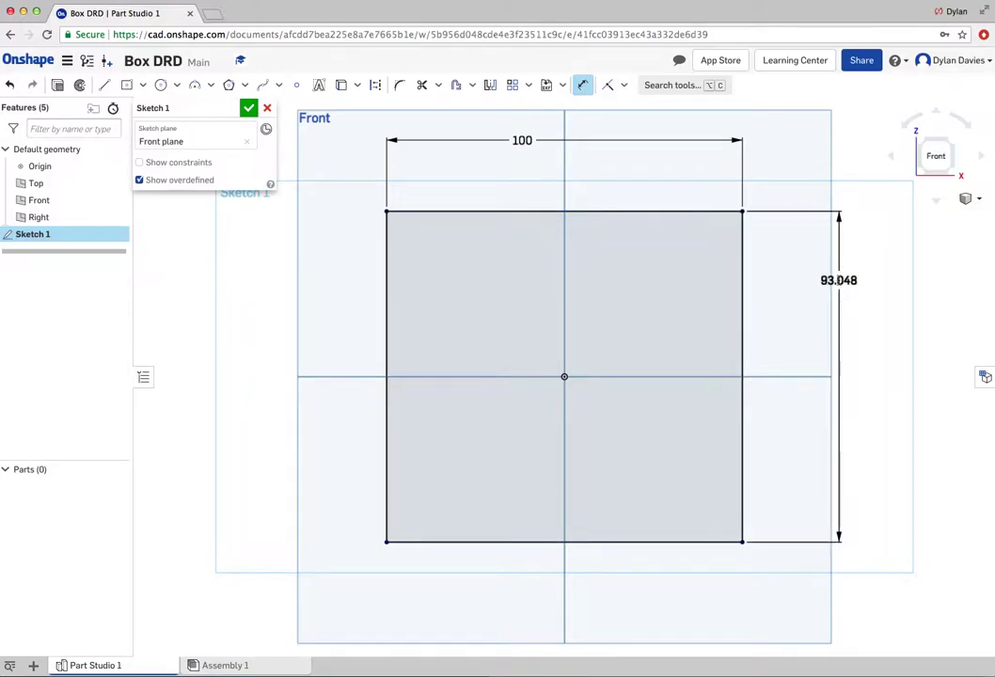
- Set the rectangle's height dimension to 100 mm and finish the sketch
{"action": "left_click", "coordinate": [837, 280]}
{"action": "type", "text": "100"}
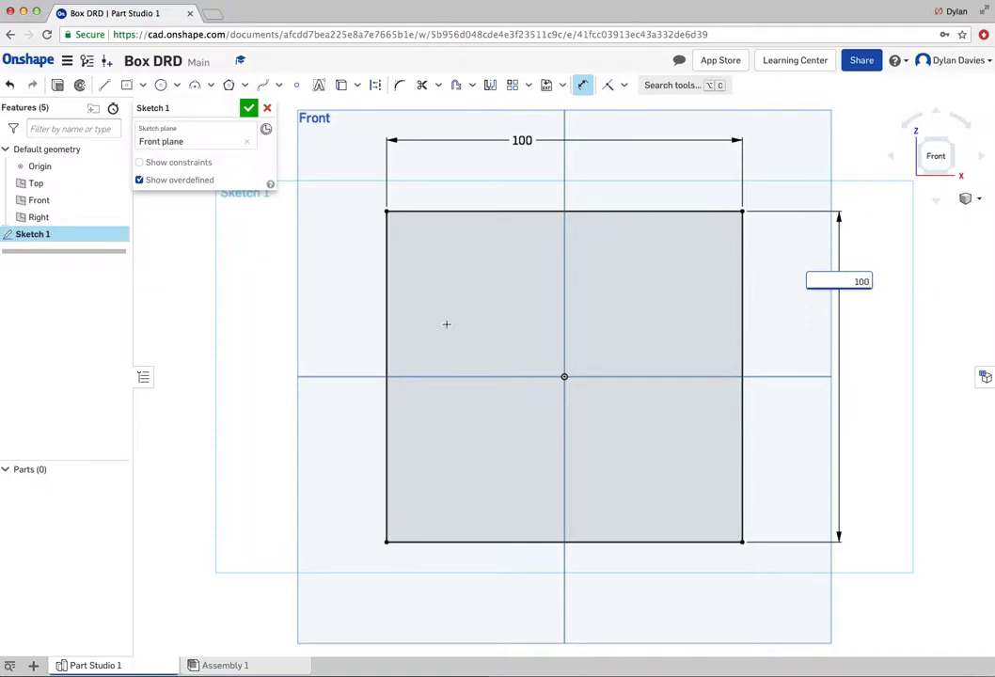
{"action": "key", "text": "Return"}
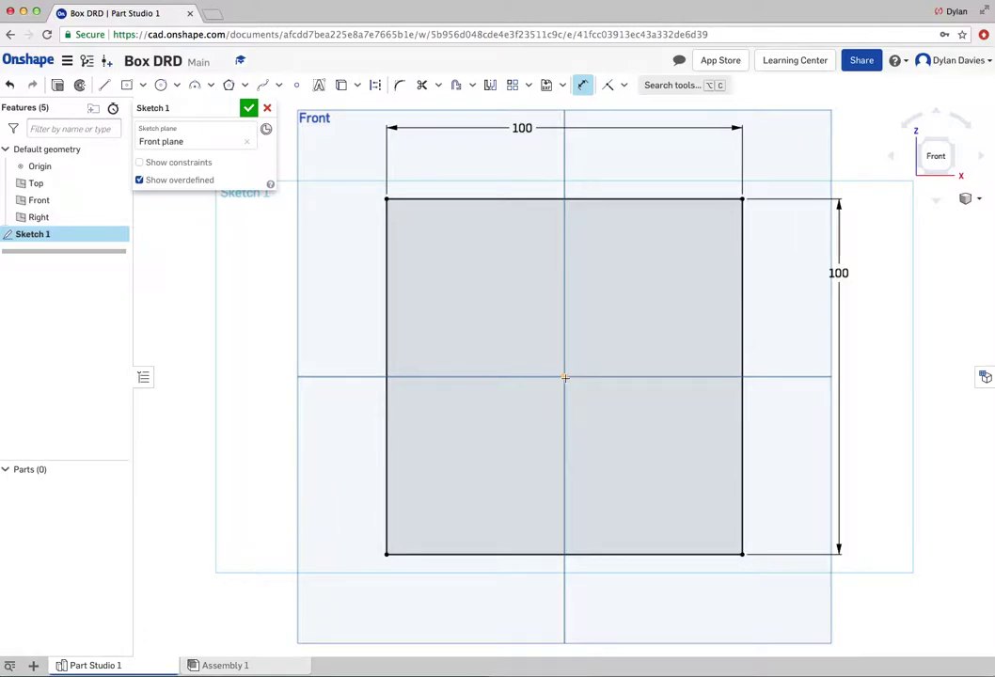
{"action": "left_click", "coordinate": [248, 109]}
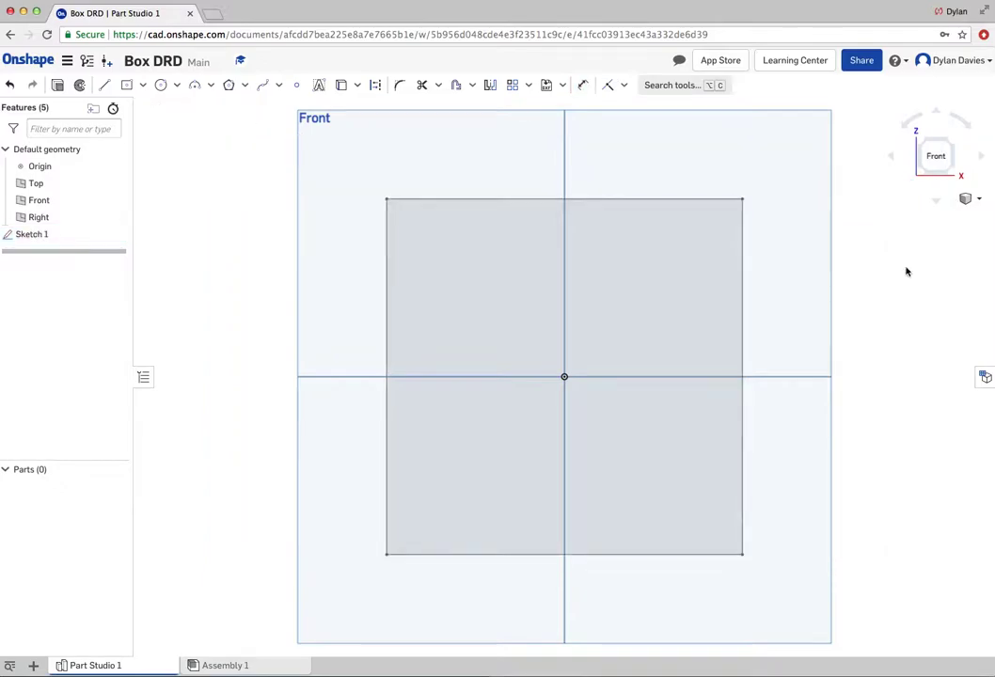
{"action": "left_click", "coordinate": [978, 201]}
{"action": "left_click", "coordinate": [926, 220]}
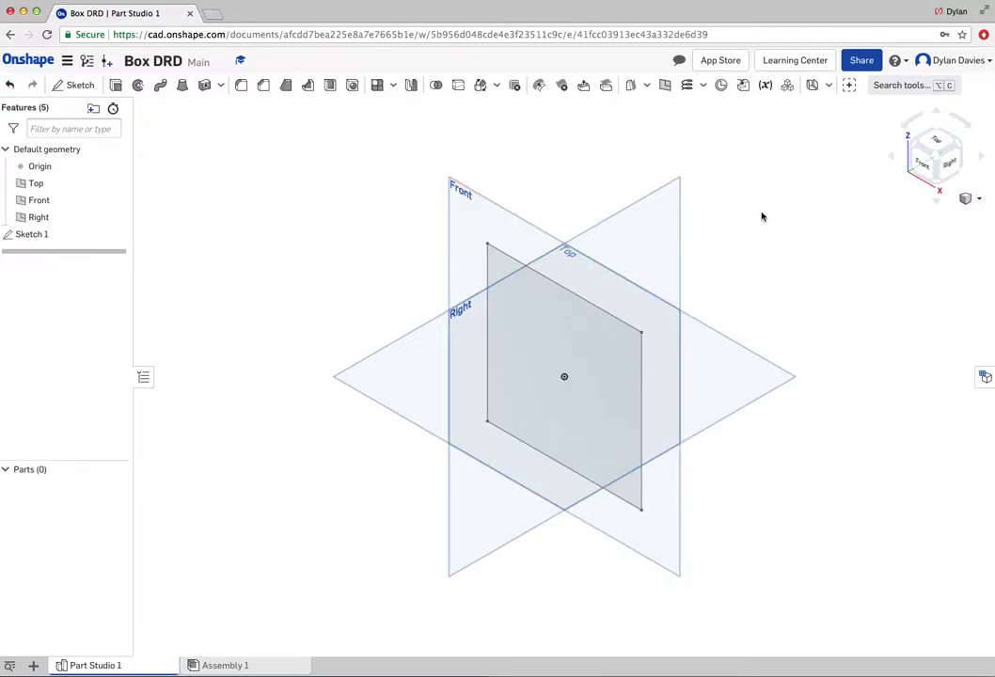
{"action": "mouse_move", "coordinate": [766, 235]}
{"action": "right_mouse_down"}
{"action": "mouse_move", "coordinate": [787, 222]}
{"action": "mouse_move", "coordinate": [773, 204]}
{"action": "mouse_move", "coordinate": [749, 203]}
{"action": "mouse_move", "coordinate": [753, 224]}
{"action": "mouse_move", "coordinate": [769, 229]}
{"action": "mouse_move", "coordinate": [792, 220]}
{"action": "mouse_move", "coordinate": [793, 200]}
{"action": "mouse_move", "coordinate": [762, 198]}
{"action": "right_mouse_up"}
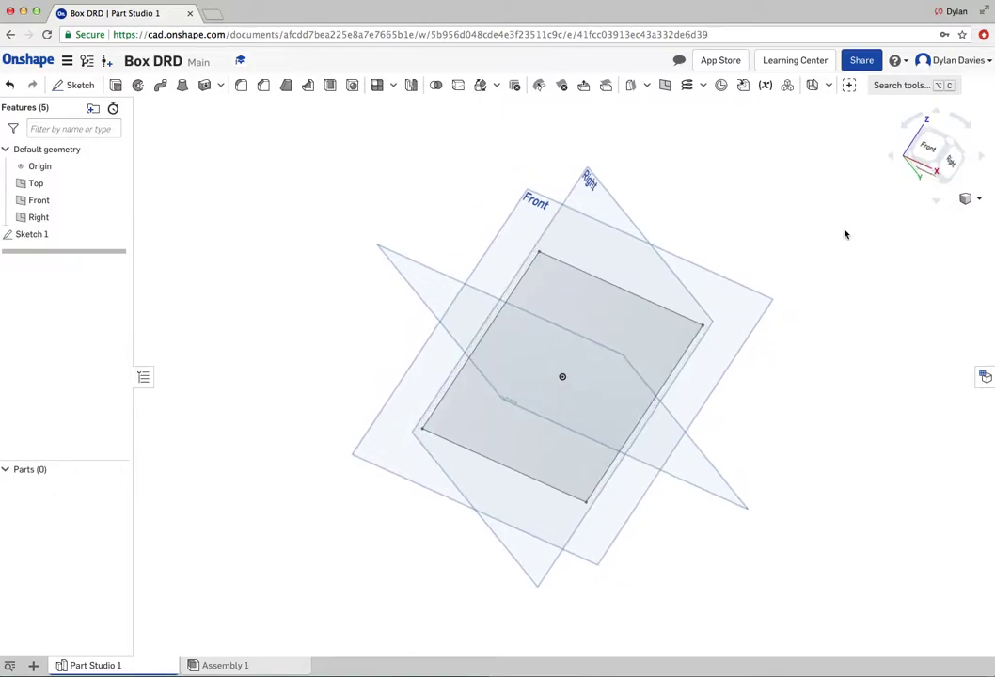
{"action": "left_click", "coordinate": [978, 201]}
{"action": "left_click", "coordinate": [942, 222]}
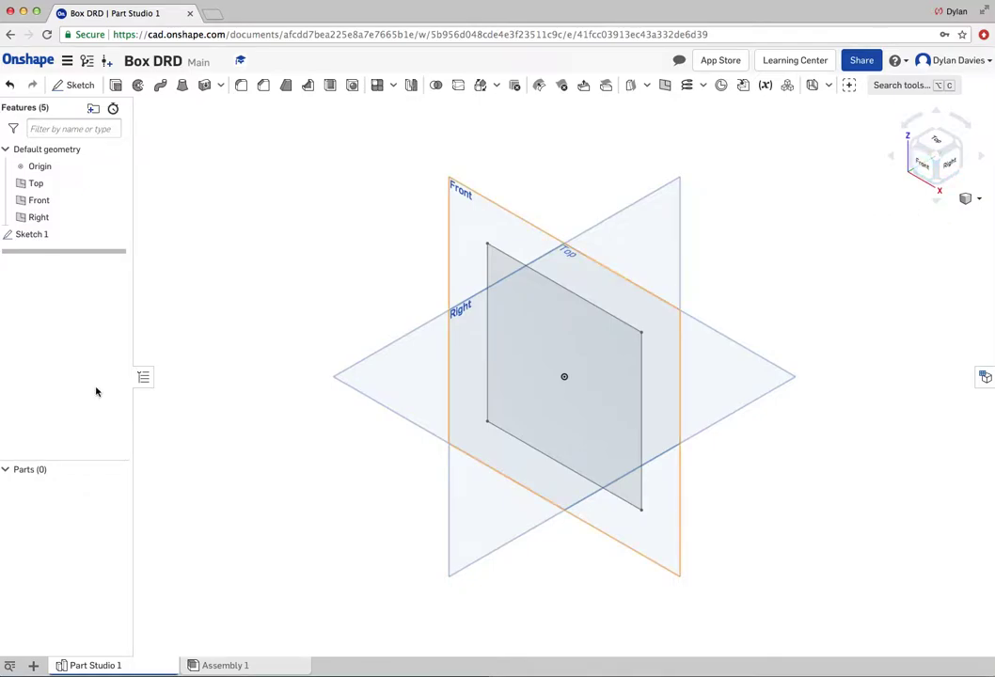
{"action": "right_click", "coordinate": [38, 237]}
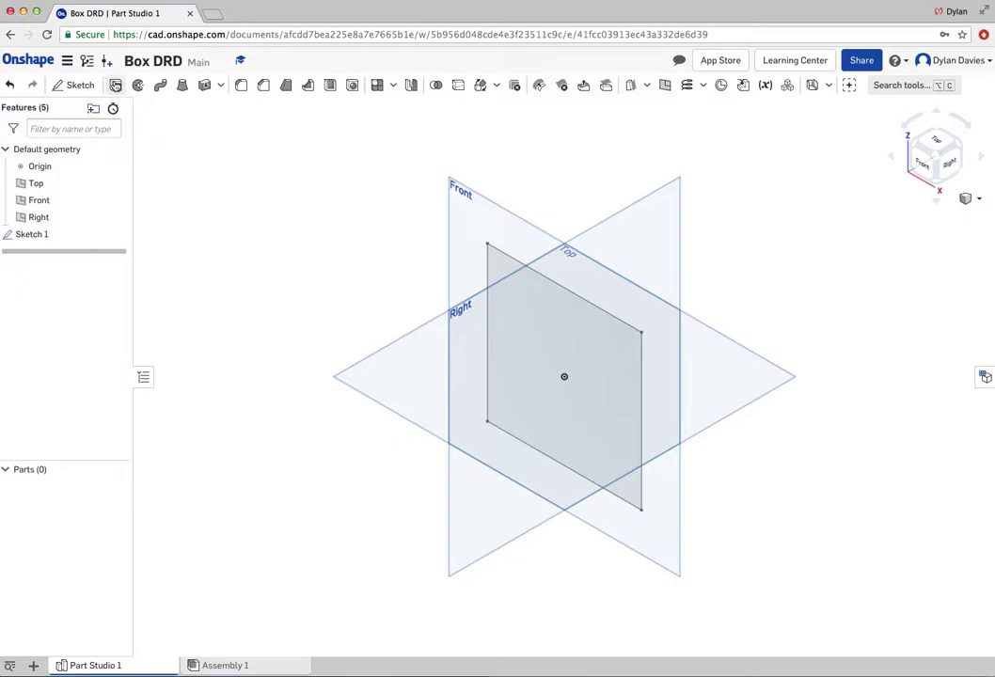
- Extrude the square sketch as a new solid with a blind depth of 100 mm
{"action": "left_click", "coordinate": [116, 85]}
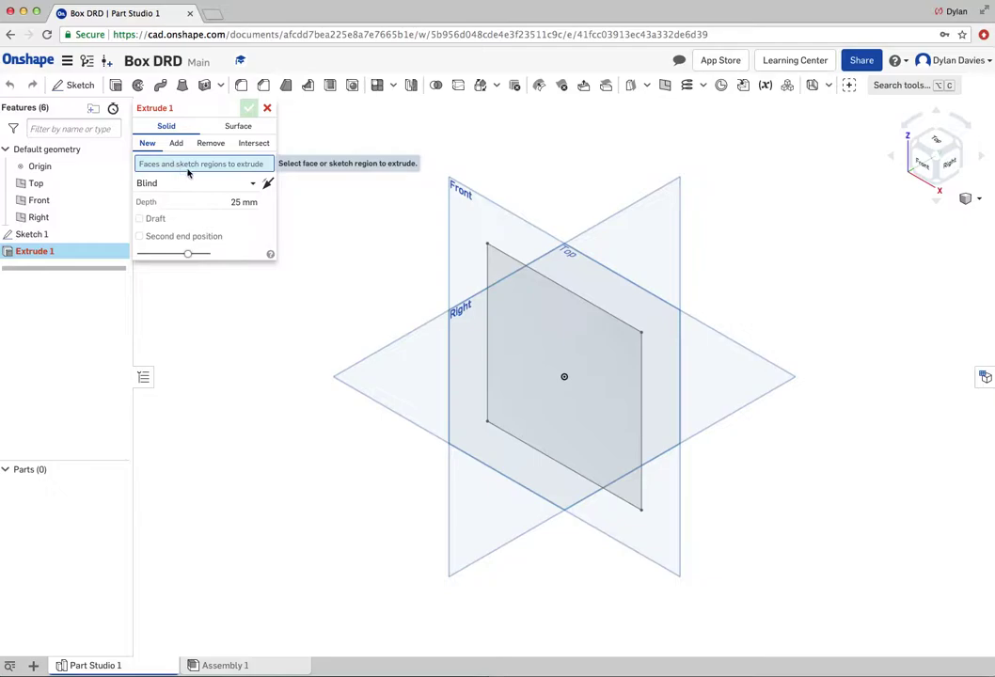
{"action": "left_click", "coordinate": [33, 234]}
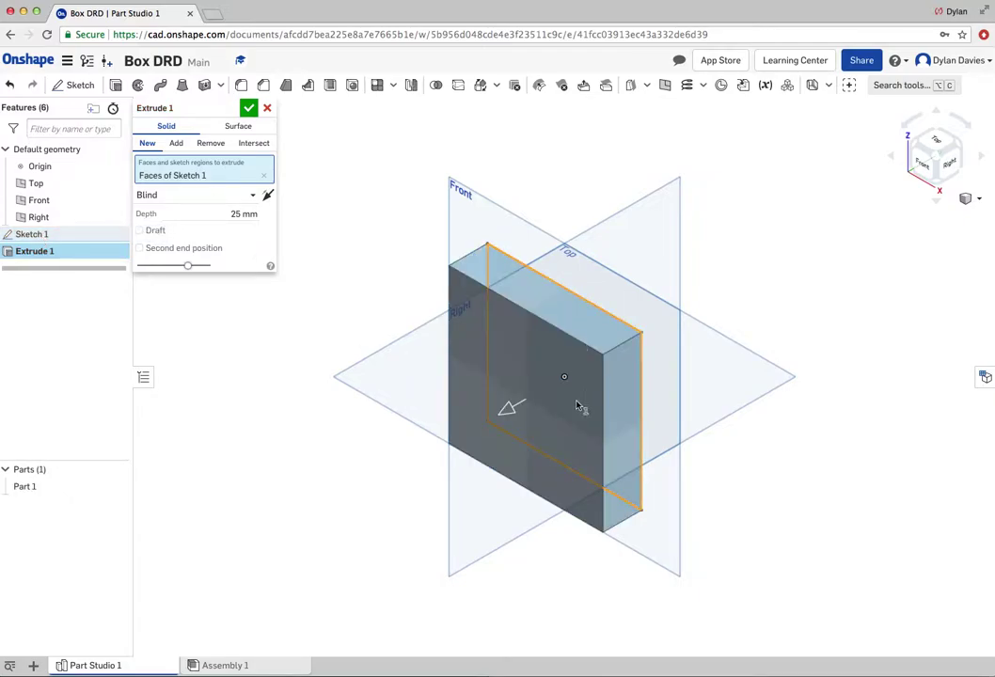
{"action": "left_click", "coordinate": [241, 214]}
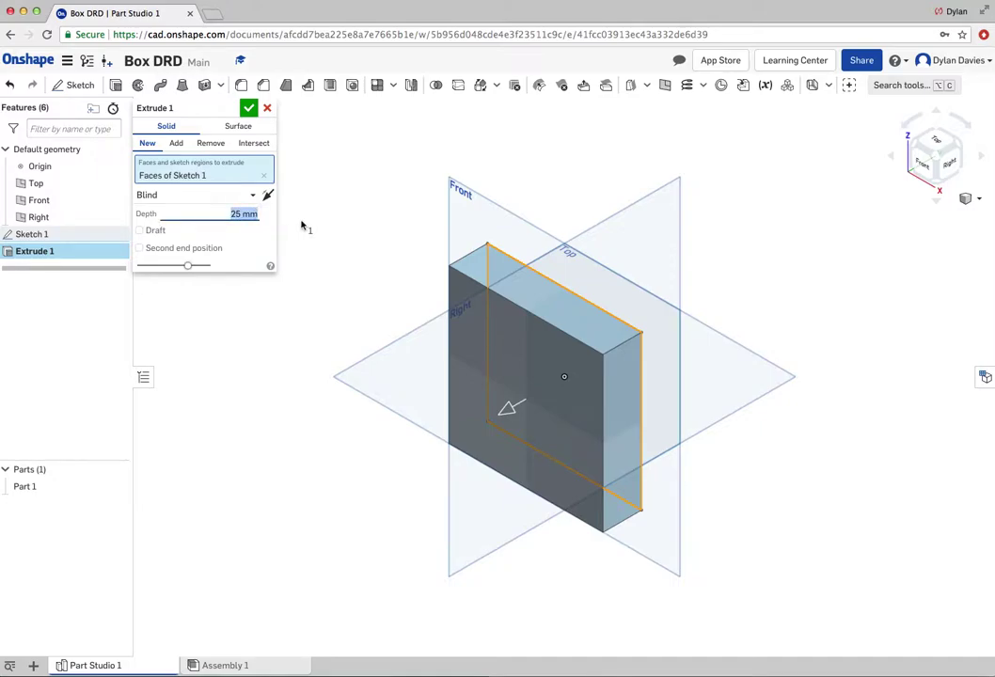
{"action": "type", "text": "100"}
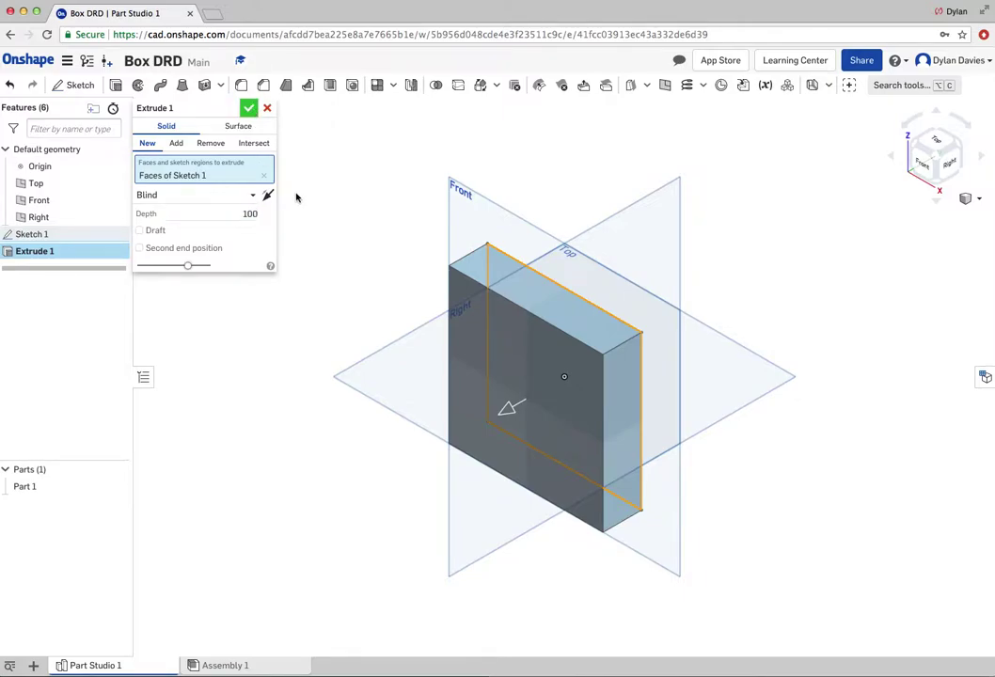
{"action": "key", "text": "Return"}
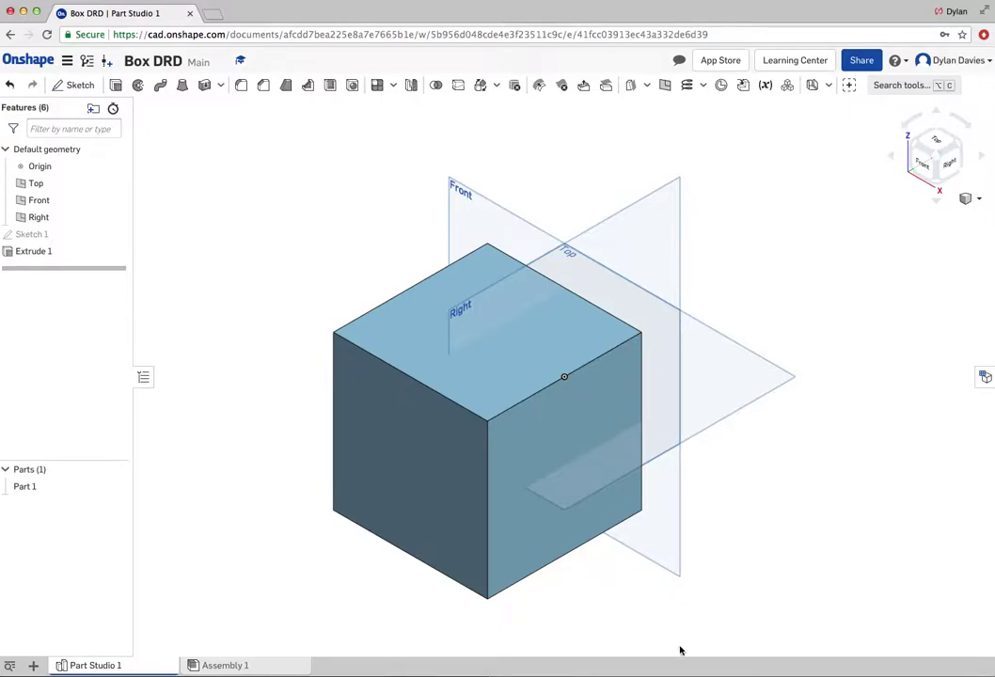
{"action": "right_click", "coordinate": [742, 656]}
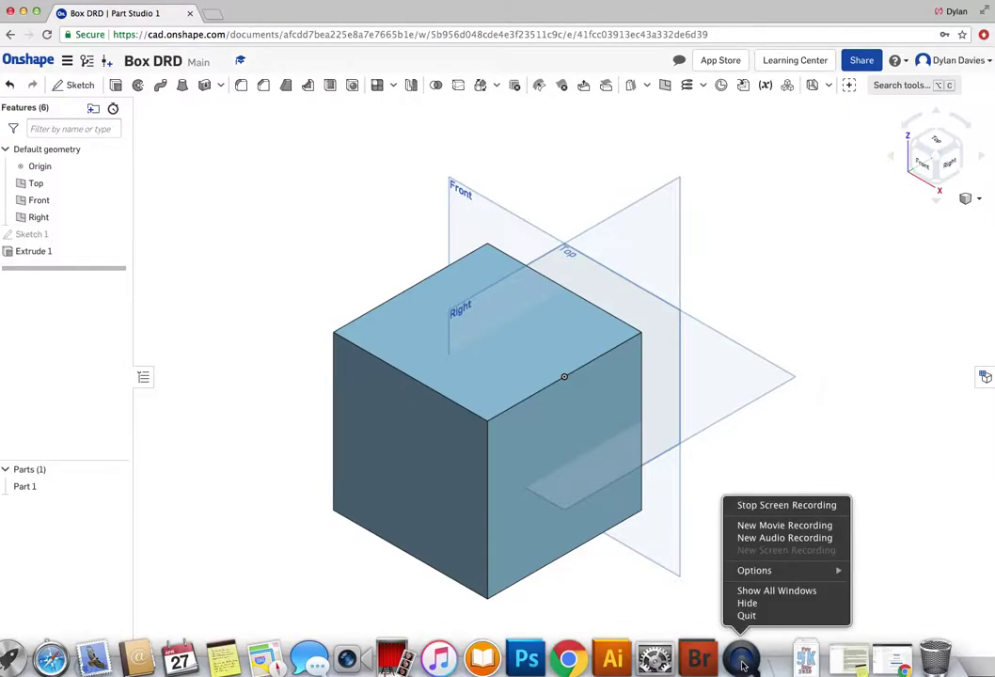